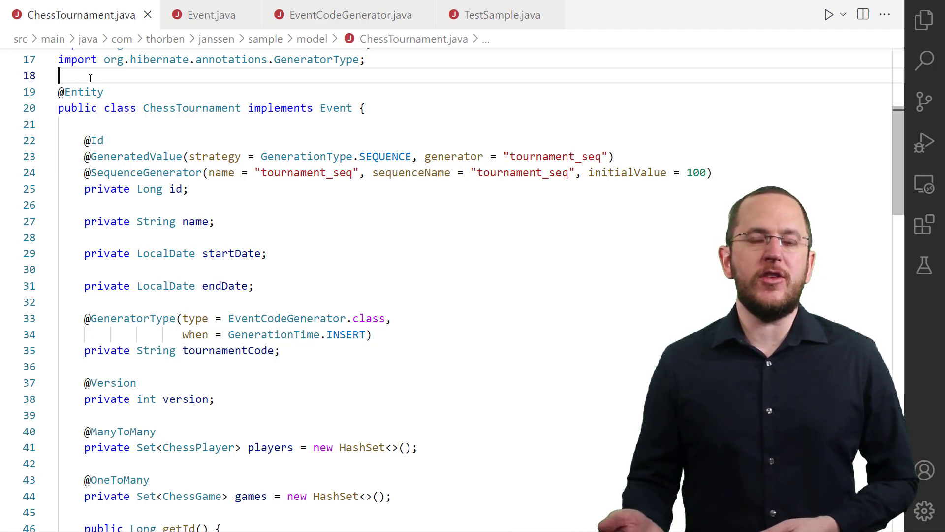
click(211, 15)
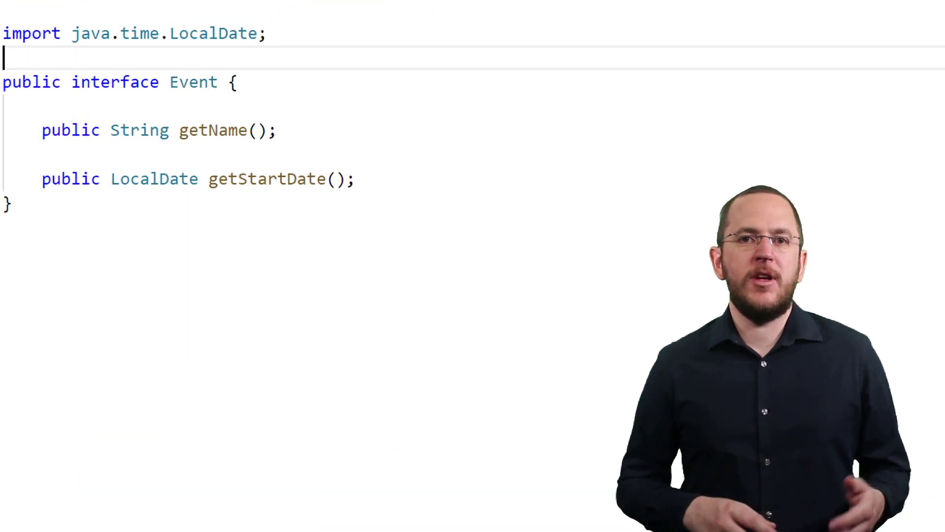
key(ctrl+Page_Down)
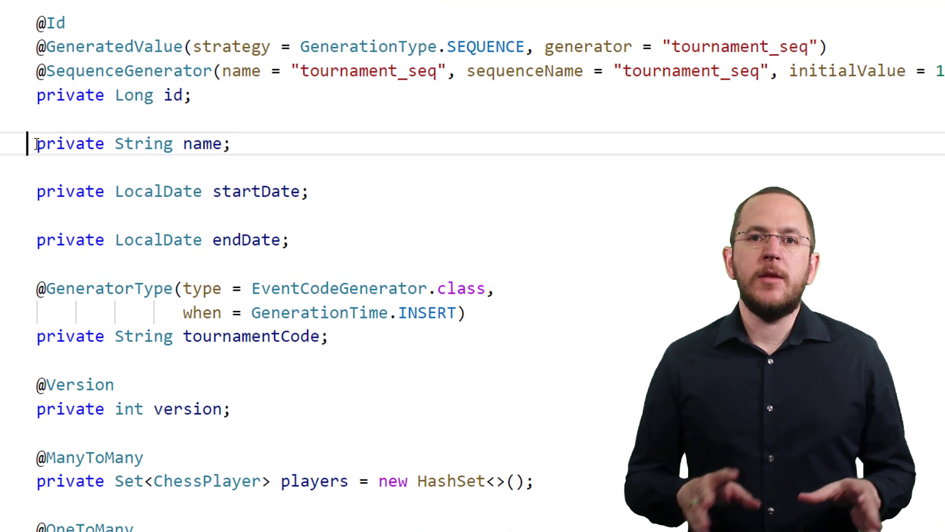
drag(37, 147, 310, 193)
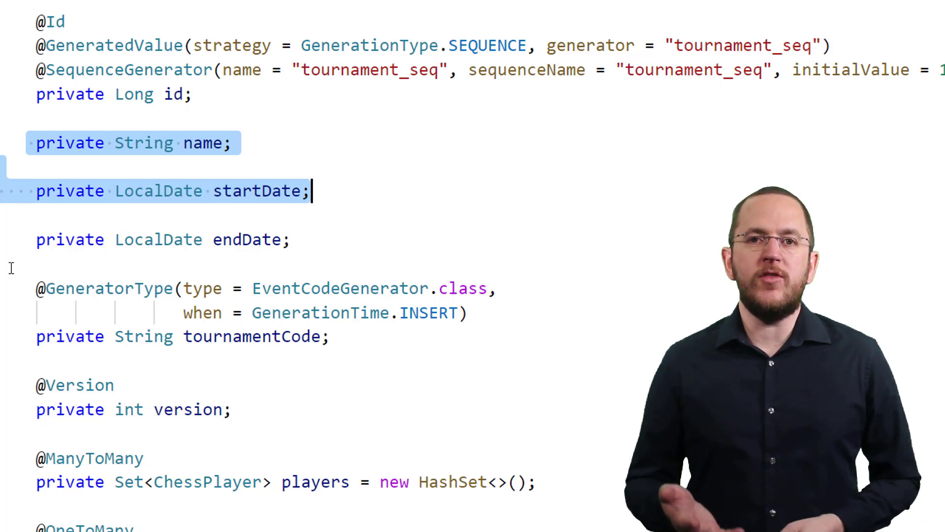
drag(31, 288, 385, 335)
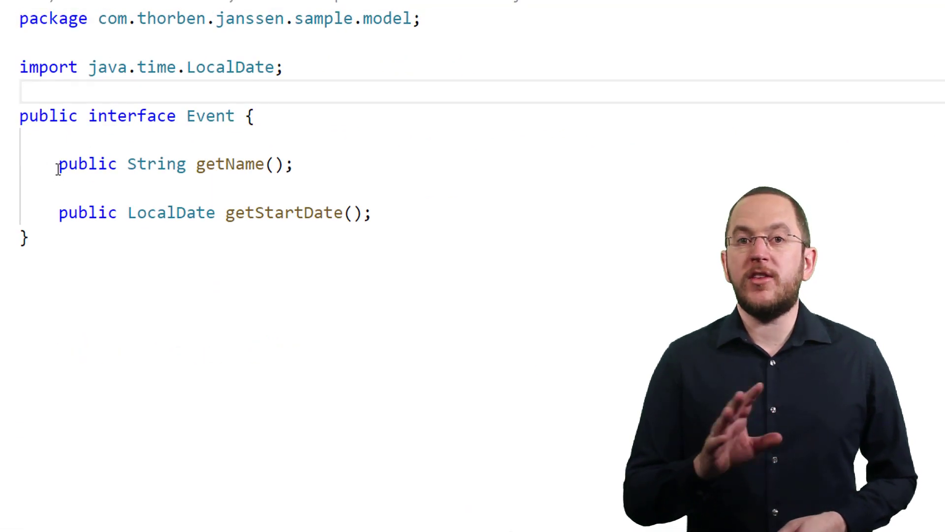
Highlight the getName/getStartDate accessors and EventCodeGenerator's ValueGenerator<String> generateValue logic building the code string
drag(59, 164, 23, 189)
drag(373, 209, 449, 222)
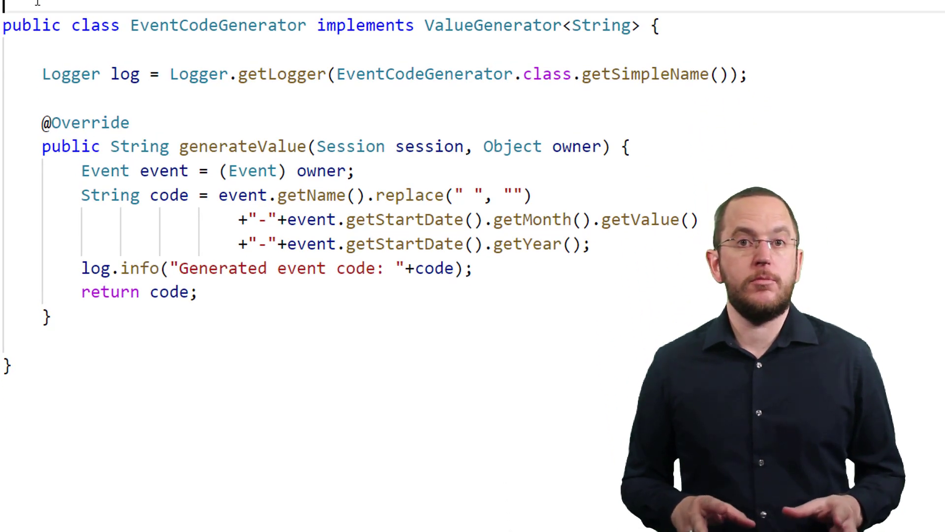
drag(318, 25, 653, 25)
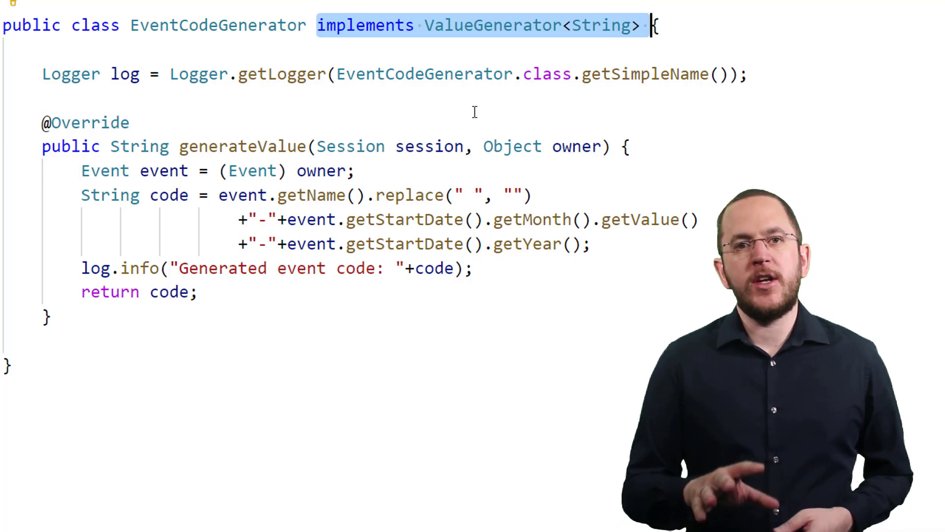
drag(318, 146, 589, 145)
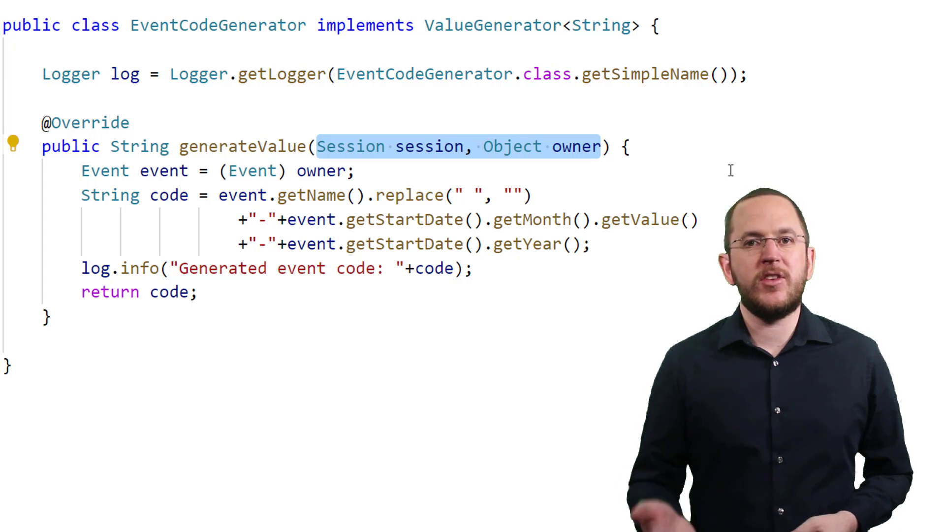
mouse_move(218, 194)
mouse_down()
mouse_move(619, 196)
mouse_move(658, 240)
mouse_up()
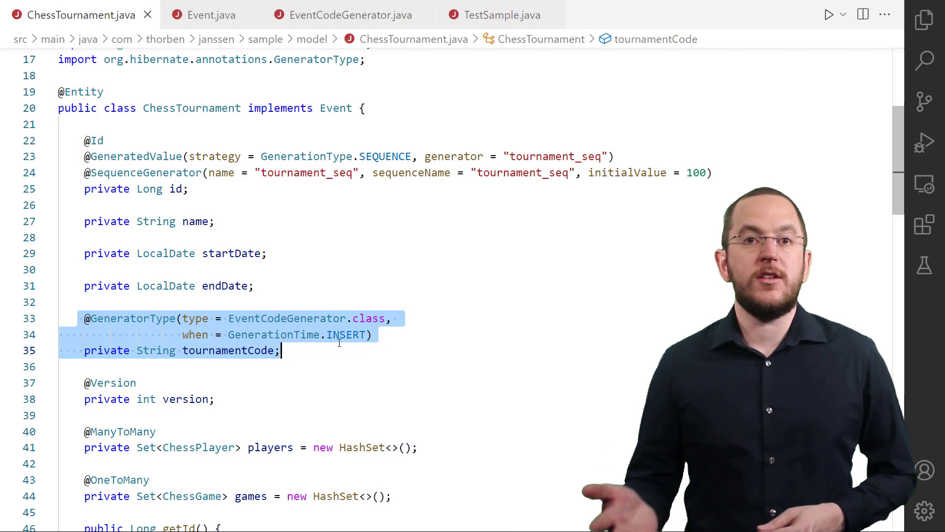
Show the possible generation time values at the INSERT timing setting
click(162, 335)
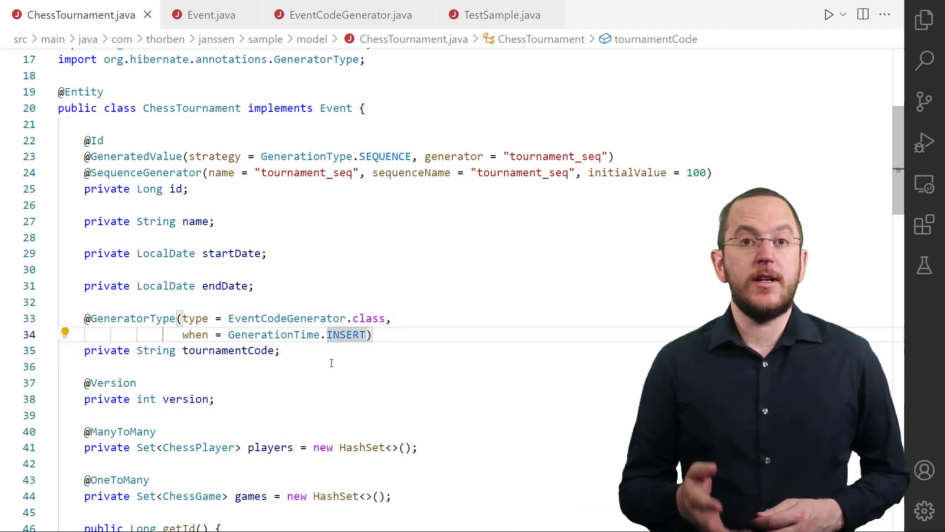
key(ctrl+space)
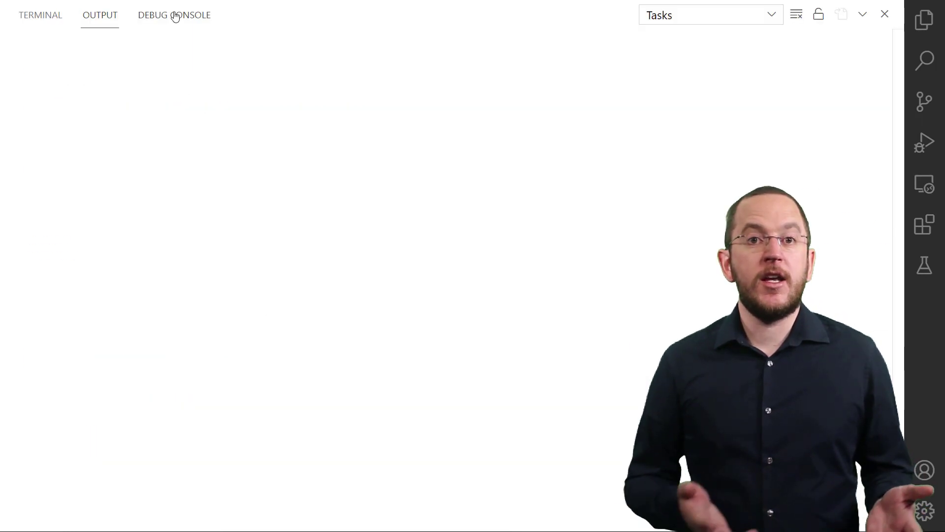
Show the debug console and highlight the generated code MyTournament-8-2021 and its parameter 4 binding
click(175, 15)
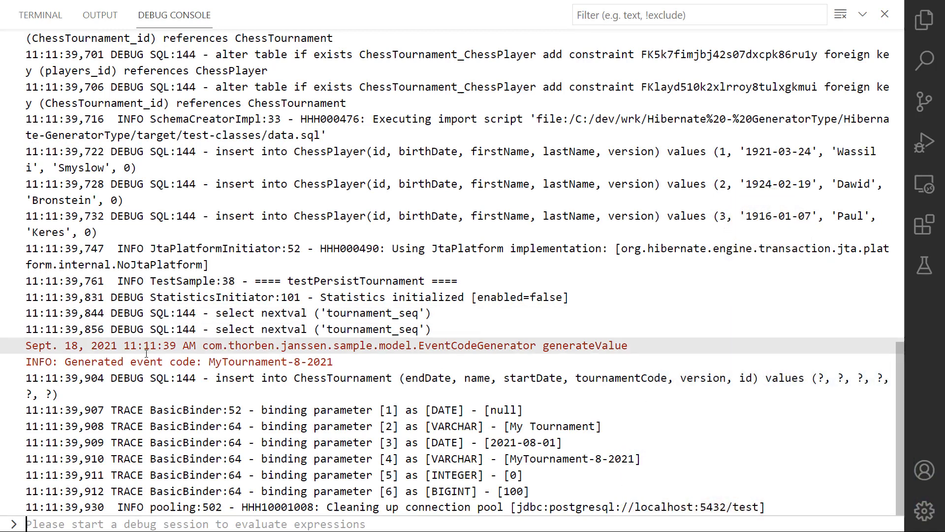
drag(25, 361, 336, 361)
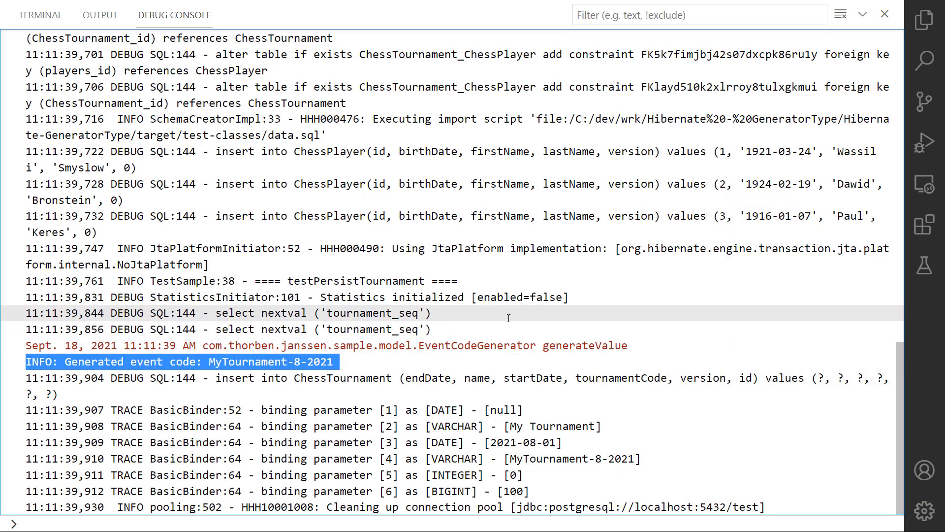
double_click(455, 458)
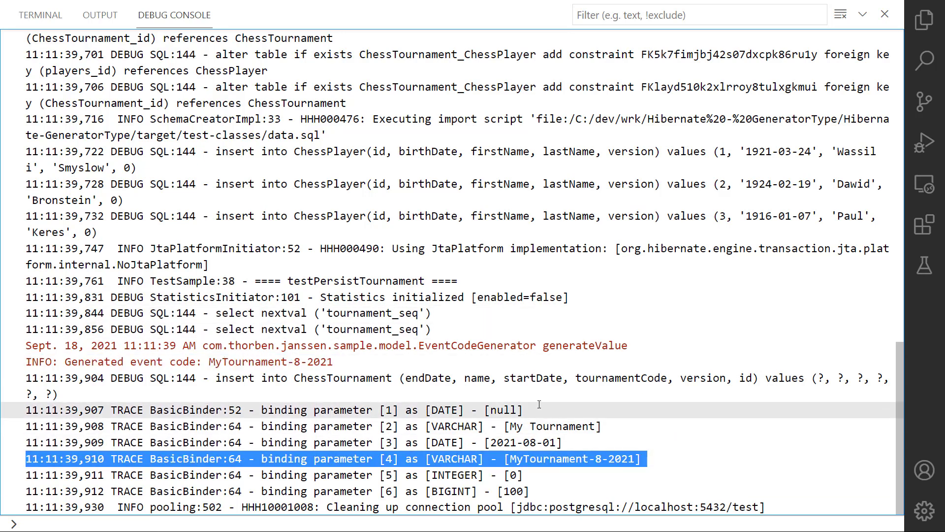